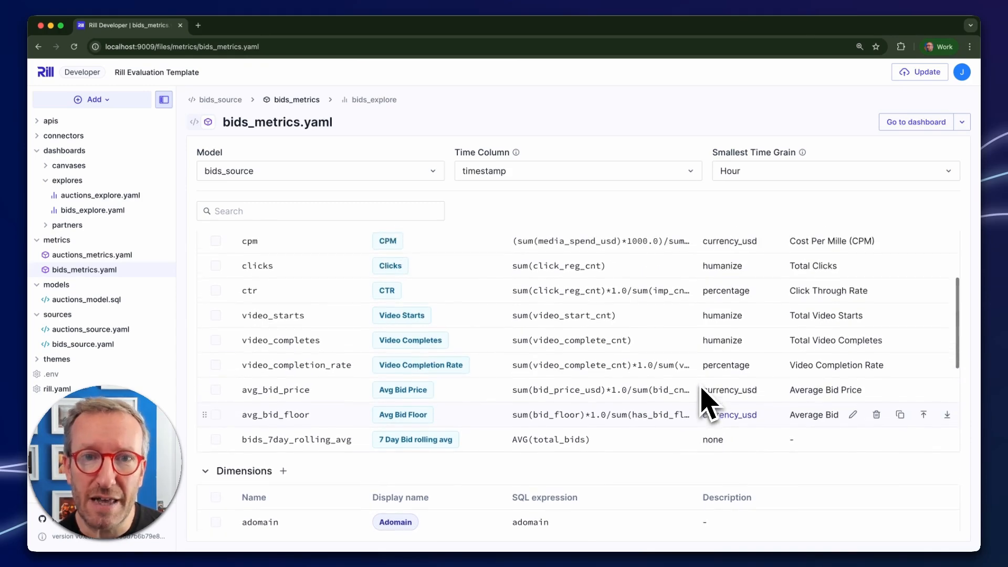
{"action": "scroll", "coordinate": [703, 399], "scroll_direction": "up", "scroll_amount": 1}
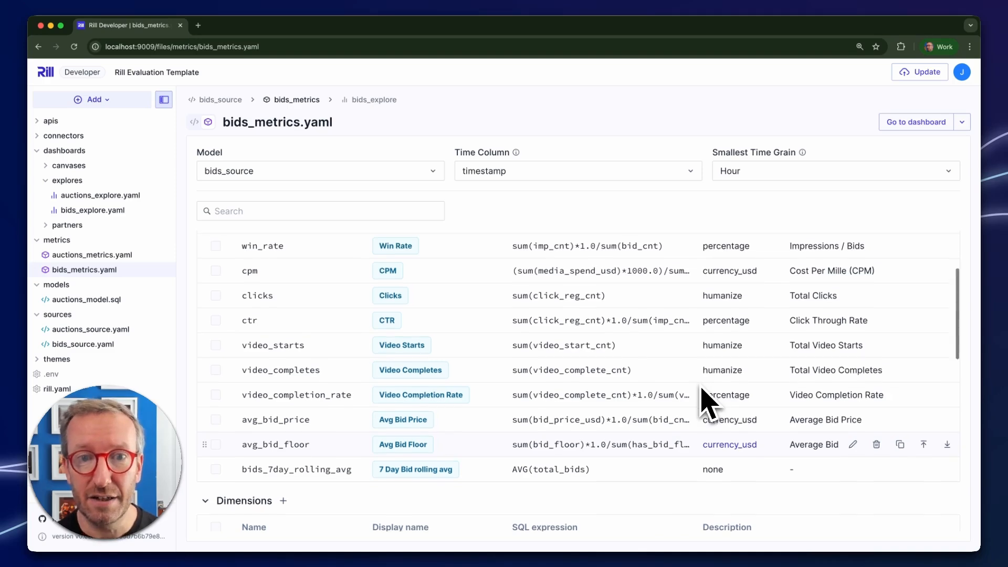
{"action": "scroll", "coordinate": [704, 402], "scroll_direction": "down", "scroll_amount": 1}
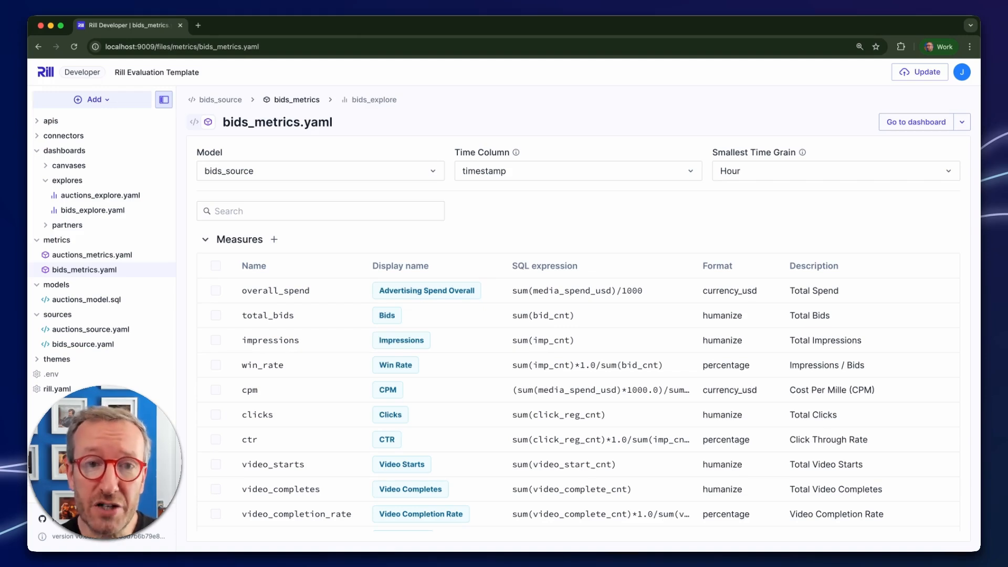
Generate a metrics view with AI from bids_source.yaml and set its smallest time grain to Hour.
{"action": "left_click", "coordinate": [164, 344]}
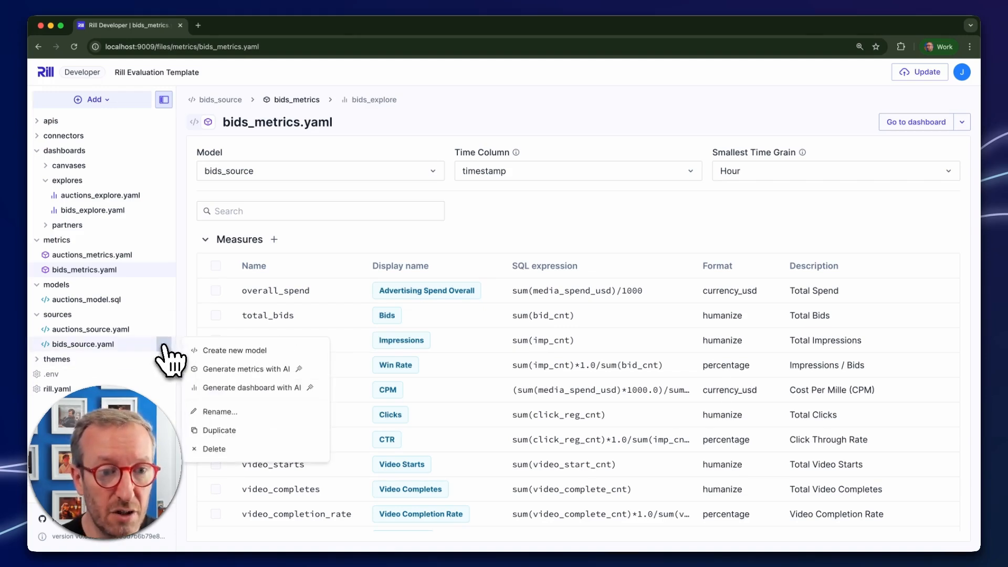
{"action": "left_click", "coordinate": [261, 371]}
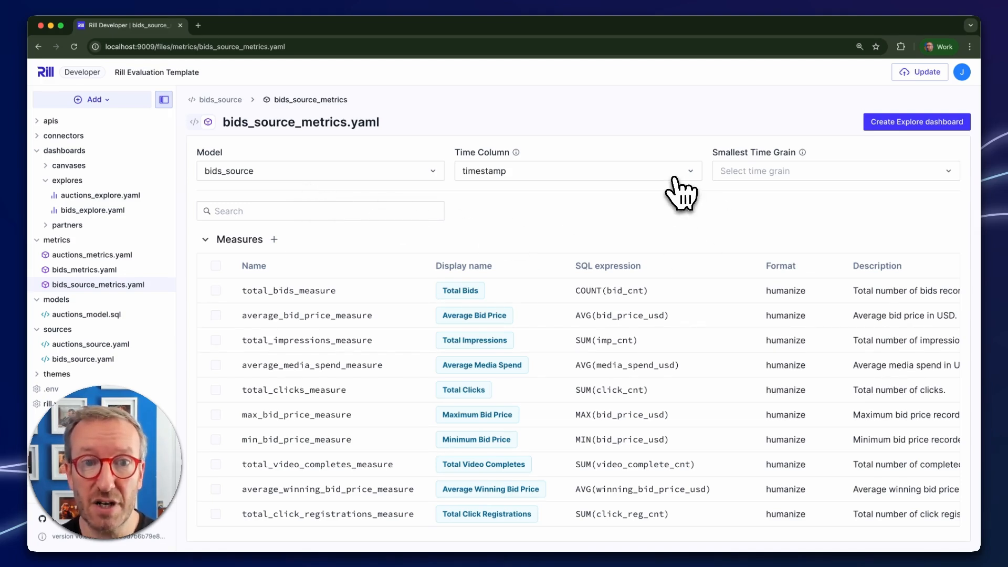
{"action": "left_click", "coordinate": [759, 170]}
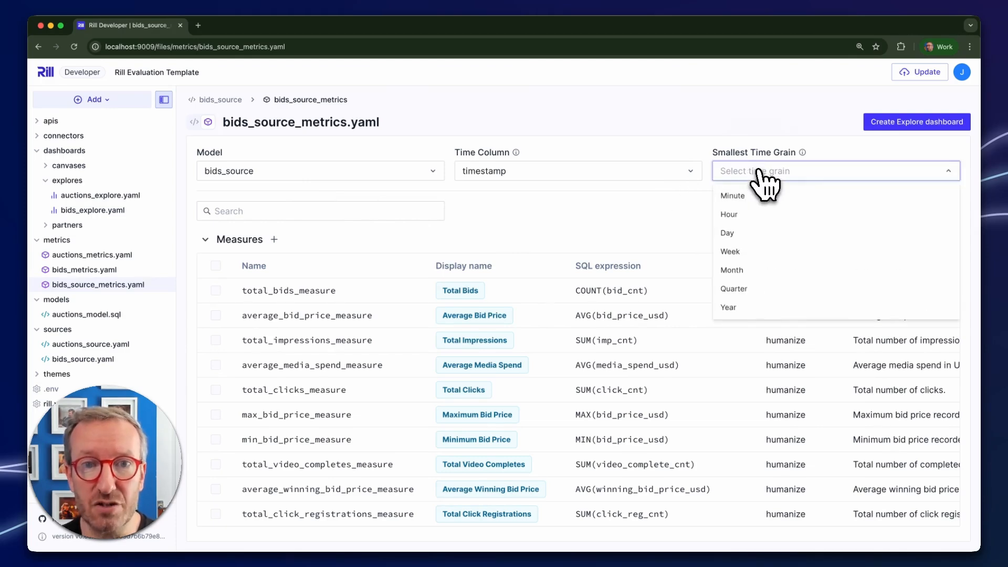
{"action": "left_click", "coordinate": [757, 215]}
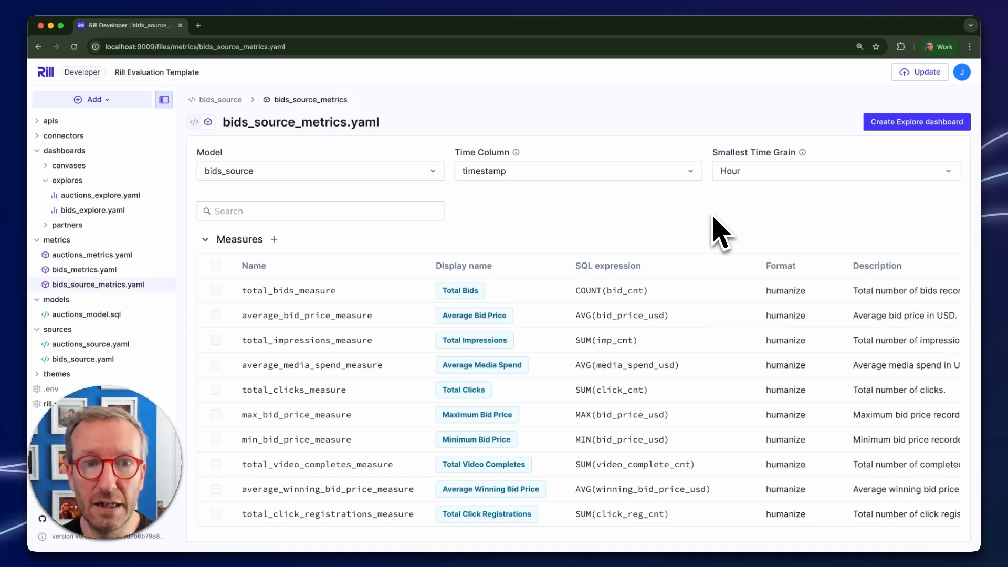
Move the total_bids_measure row below average_bid_price_measure in the measures list.
{"action": "scroll", "coordinate": [687, 321], "scroll_direction": "down", "scroll_amount": 3}
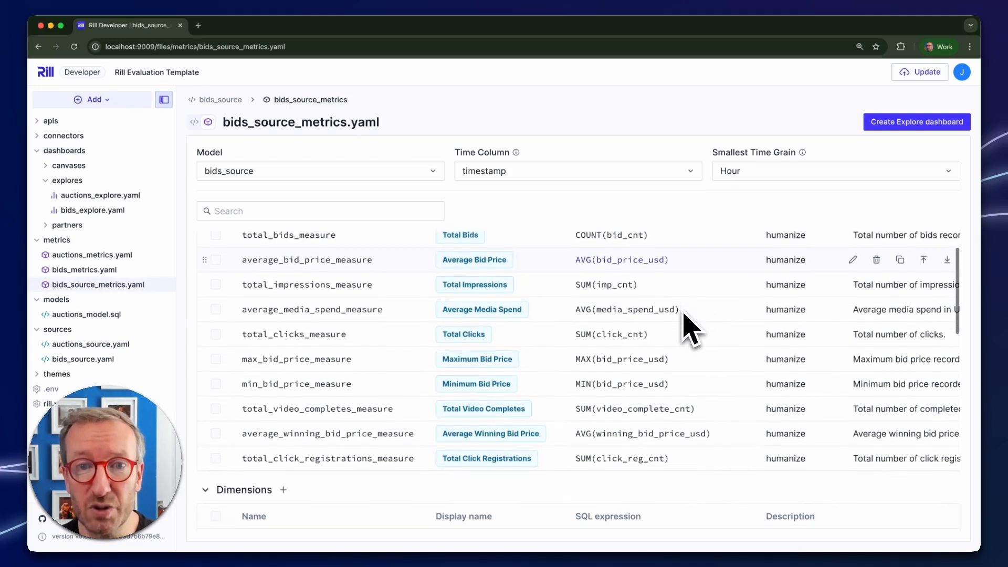
{"action": "scroll", "coordinate": [686, 320], "scroll_direction": "up", "scroll_amount": 3}
{"action": "left_click", "coordinate": [205, 286]}
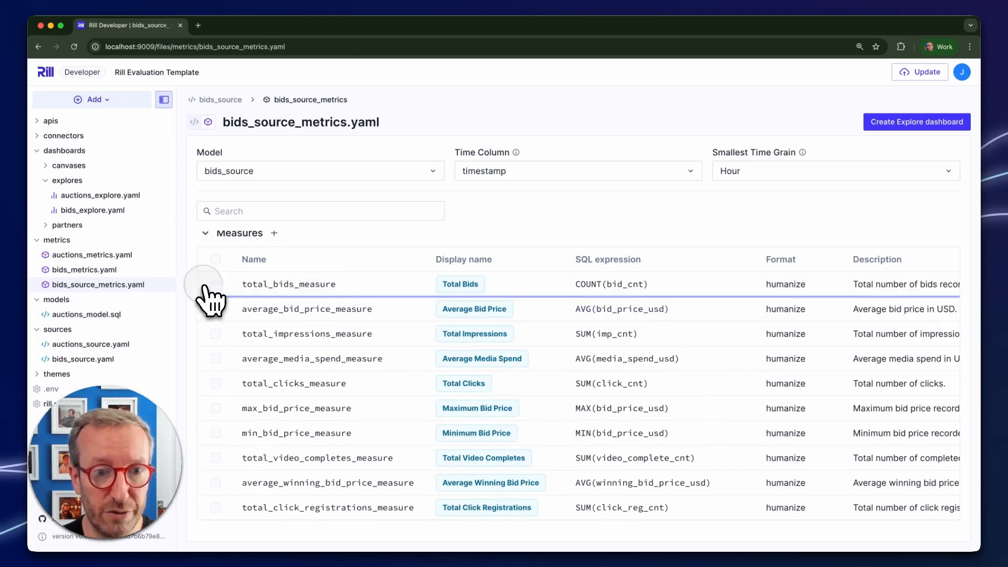
{"action": "left_click_drag", "start_coordinate": [206, 288], "coordinate": [209, 323]}
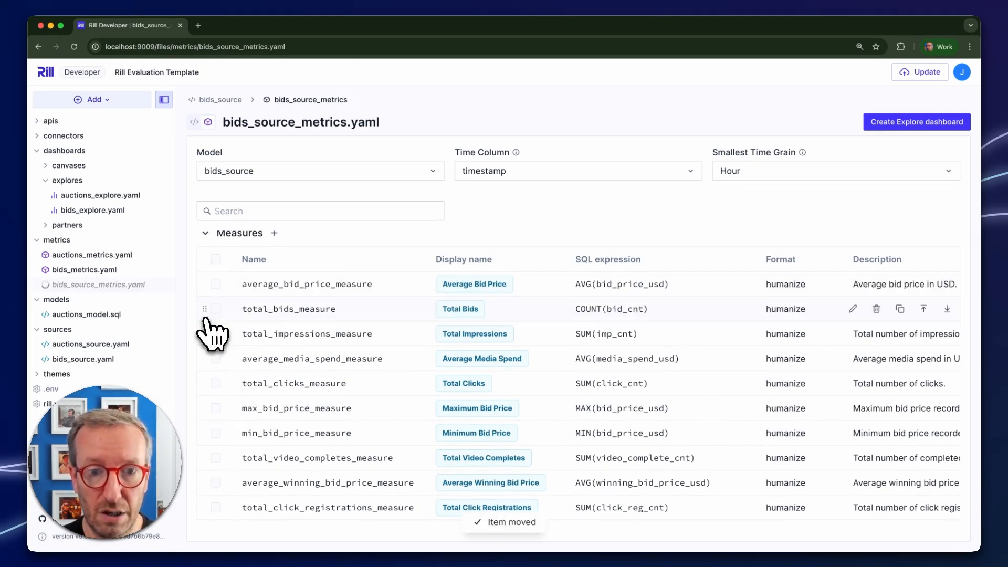
Change the display name of total_bids_measure to "Total Bids DEMO" and save the measure.
{"action": "left_click", "coordinate": [474, 315]}
{"action": "left_click", "coordinate": [857, 314]}
{"action": "type", "text": "DE"}
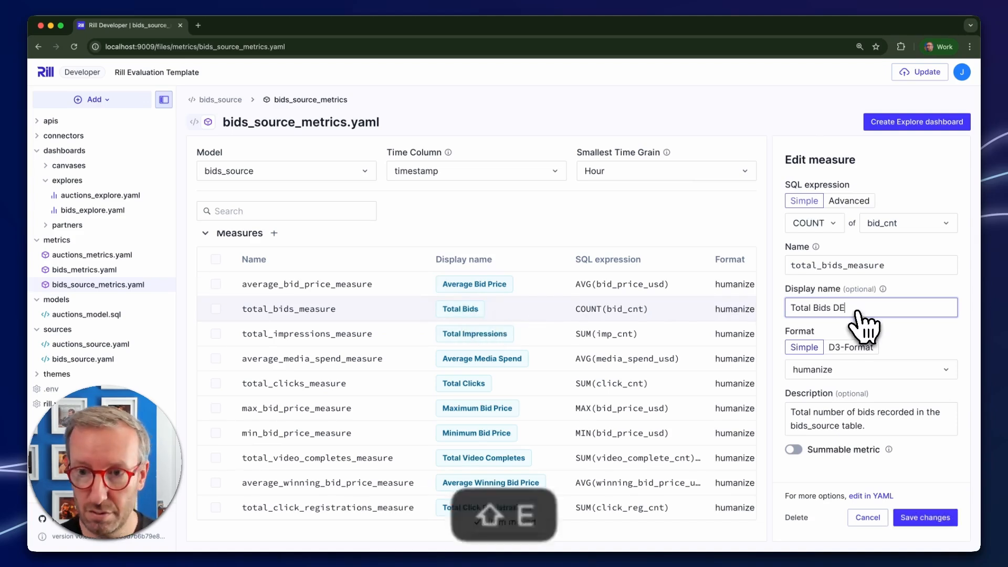
{"action": "type", "text": "MO"}
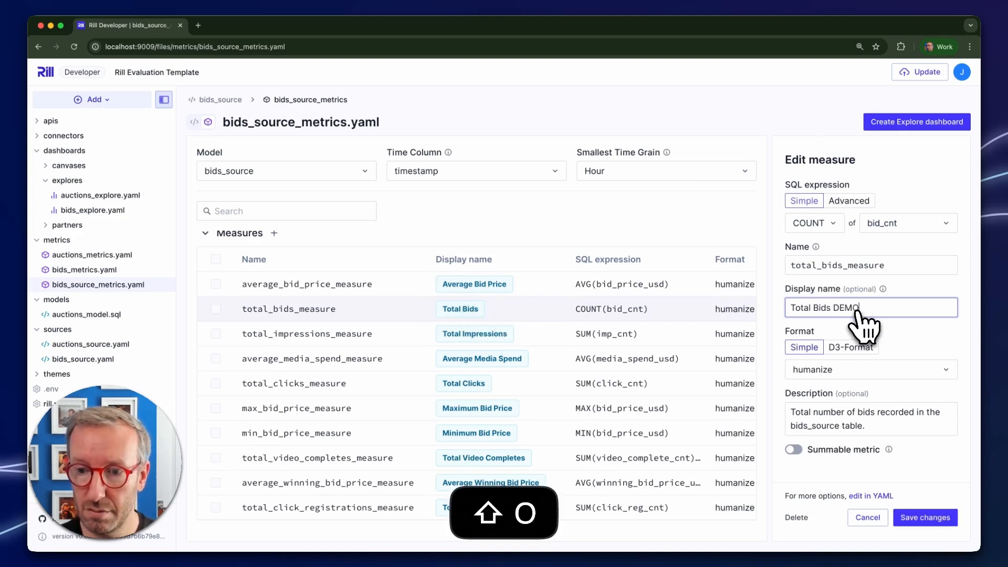
{"action": "left_click", "coordinate": [916, 517]}
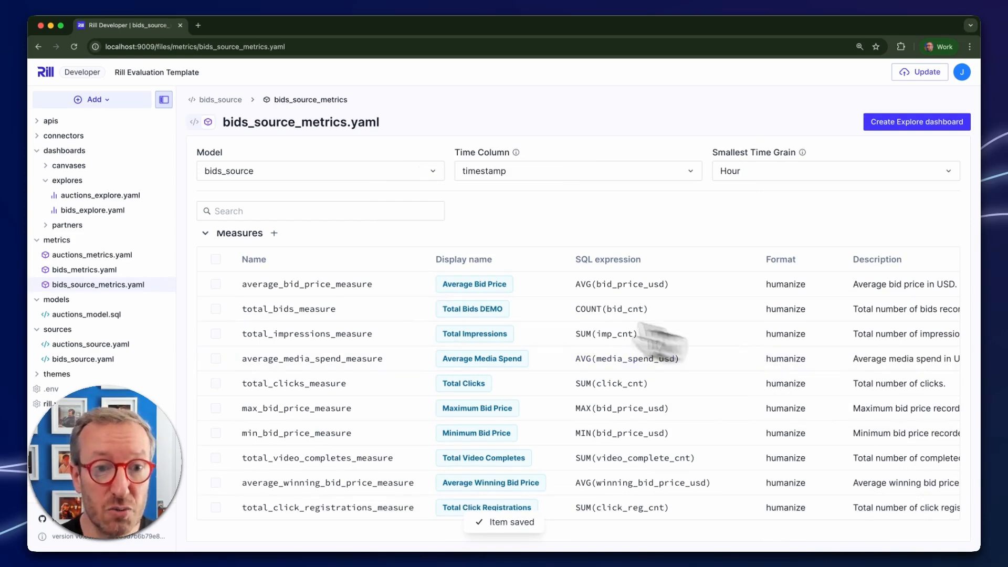
Add a new measure that calculates the SUM of the has_imp column.
{"action": "left_click", "coordinate": [274, 233]}
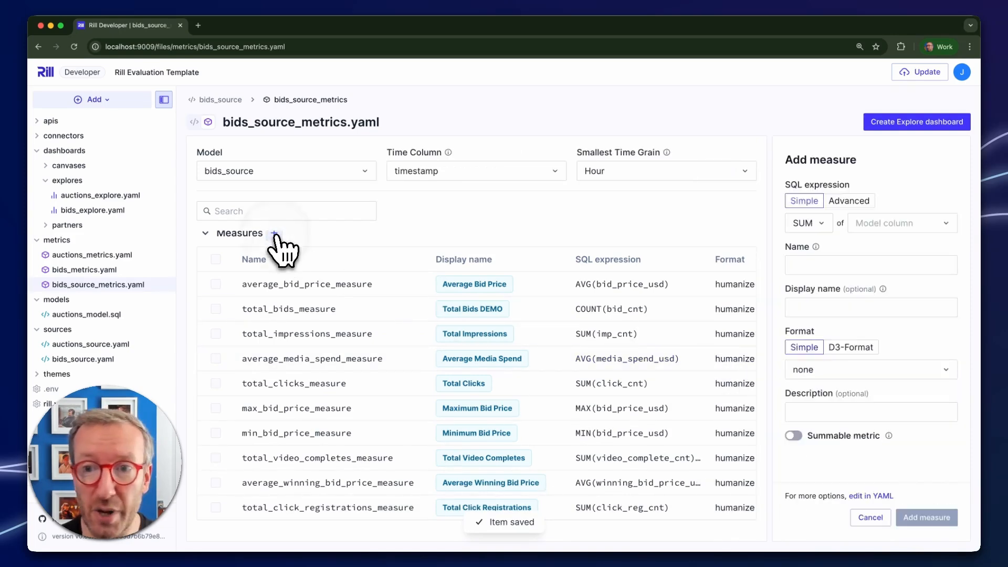
{"action": "left_click", "coordinate": [875, 226]}
{"action": "left_click", "coordinate": [885, 290]}
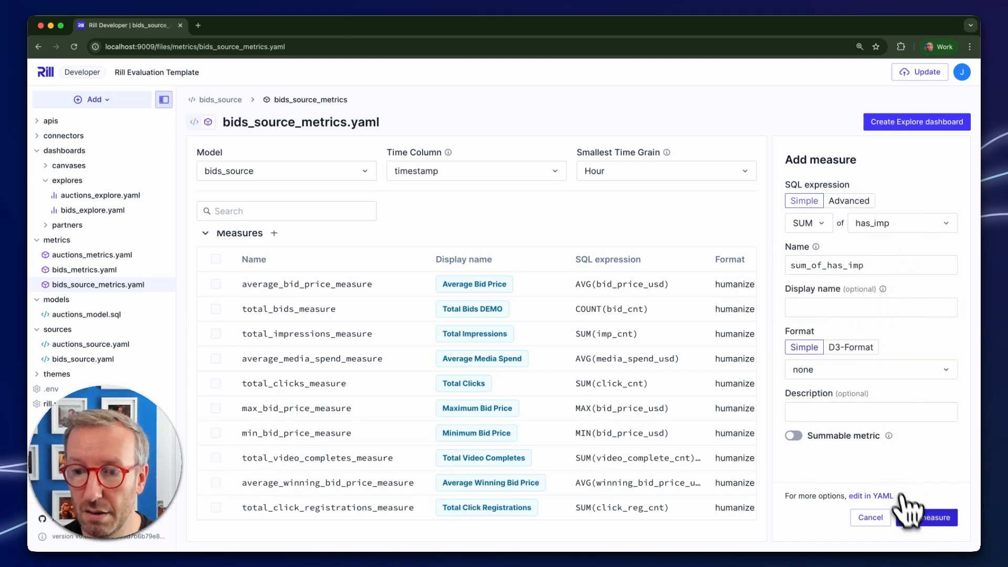
{"action": "left_click", "coordinate": [908, 512]}
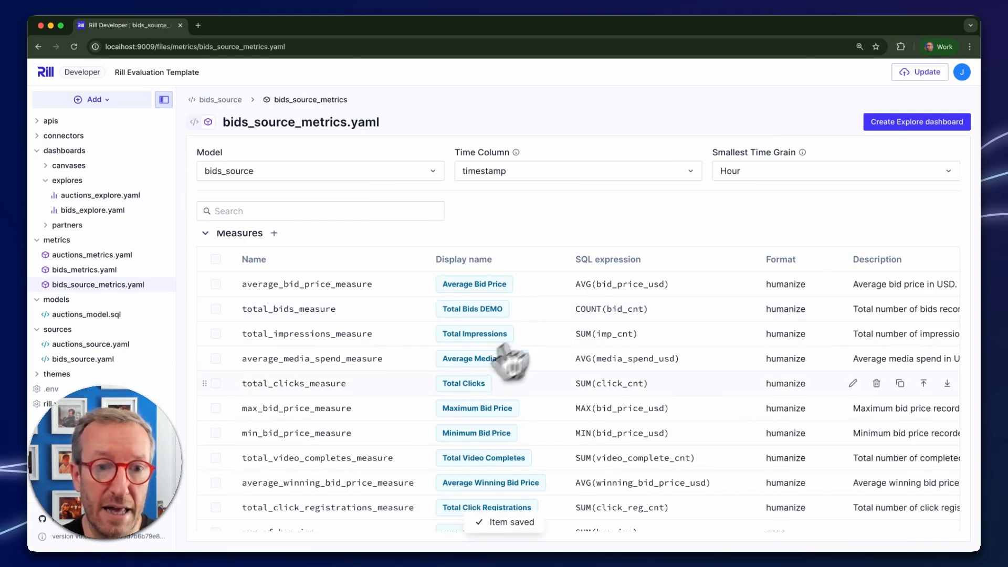
Add a new dimension based on the line_item_name column.
{"action": "scroll", "coordinate": [509, 362], "scroll_direction": "down", "scroll_amount": 10}
{"action": "scroll", "coordinate": [457, 409], "scroll_direction": "up", "scroll_amount": 3}
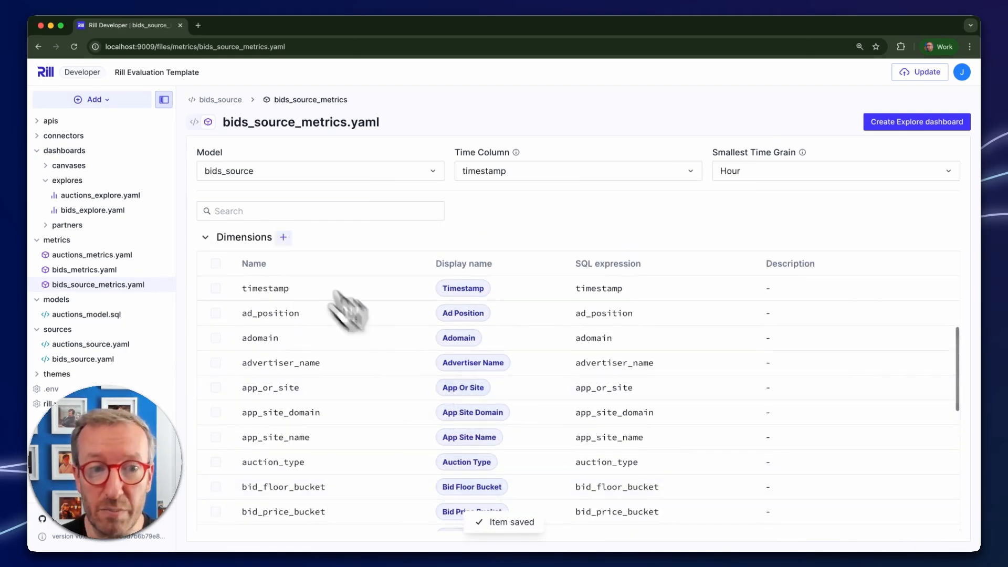
{"action": "left_click", "coordinate": [284, 237]}
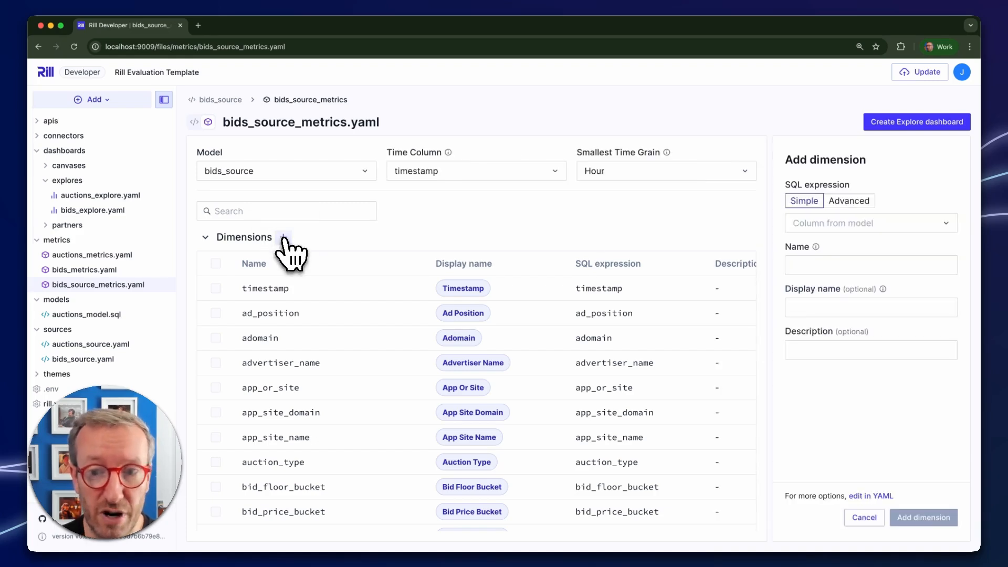
{"action": "left_click", "coordinate": [856, 223]}
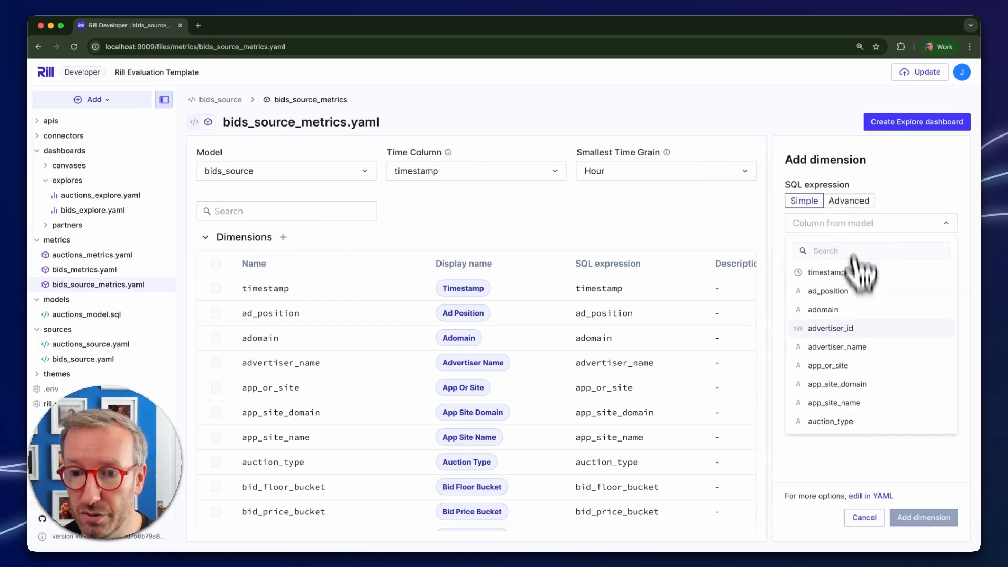
{"action": "scroll", "coordinate": [861, 336], "scroll_direction": "down", "scroll_amount": 6}
{"action": "left_click", "coordinate": [859, 409]}
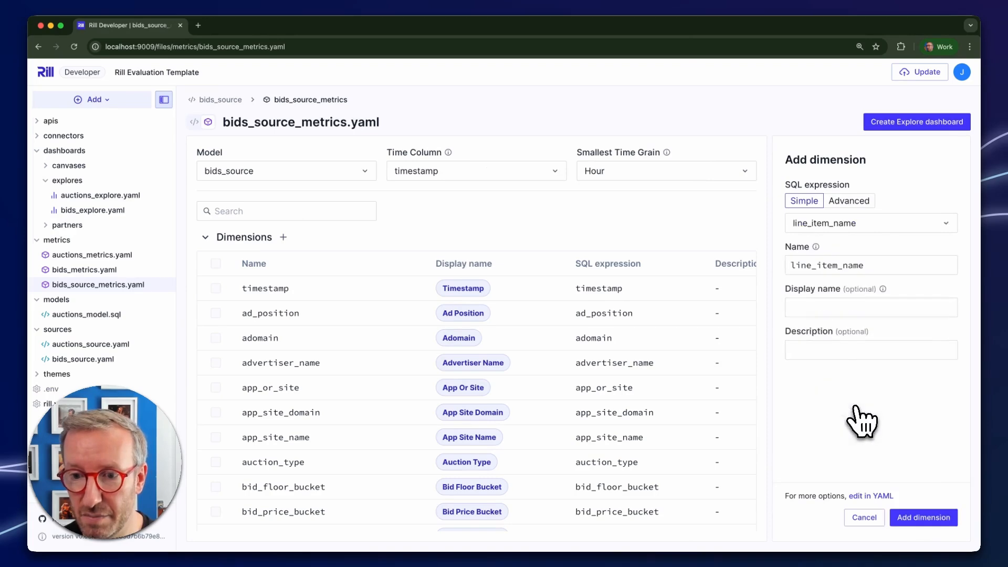
{"action": "left_click", "coordinate": [925, 518]}
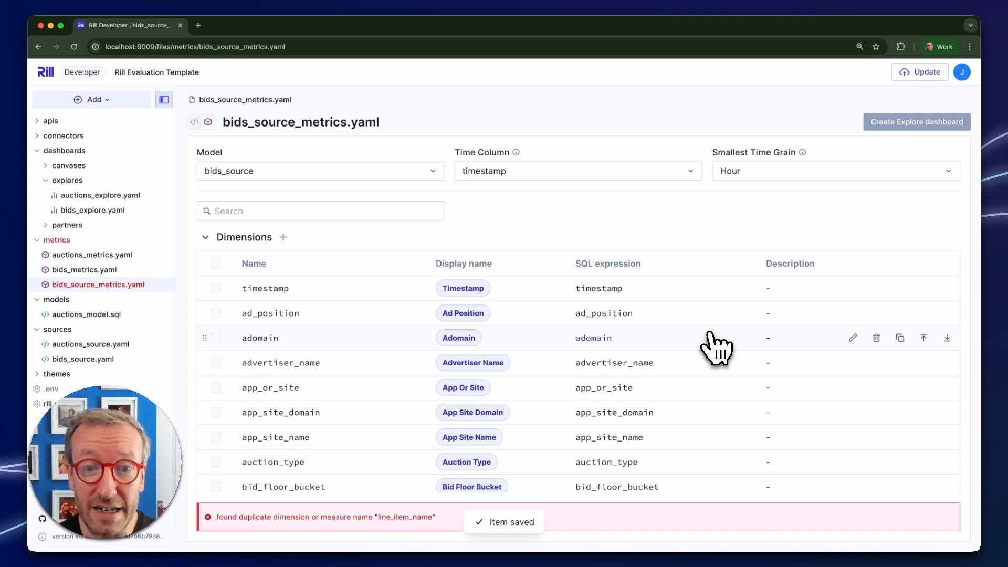
Delete the duplicate line_item_name dimension at the end of the dimensions list.
{"action": "scroll", "coordinate": [717, 346], "scroll_direction": "down", "scroll_amount": 2}
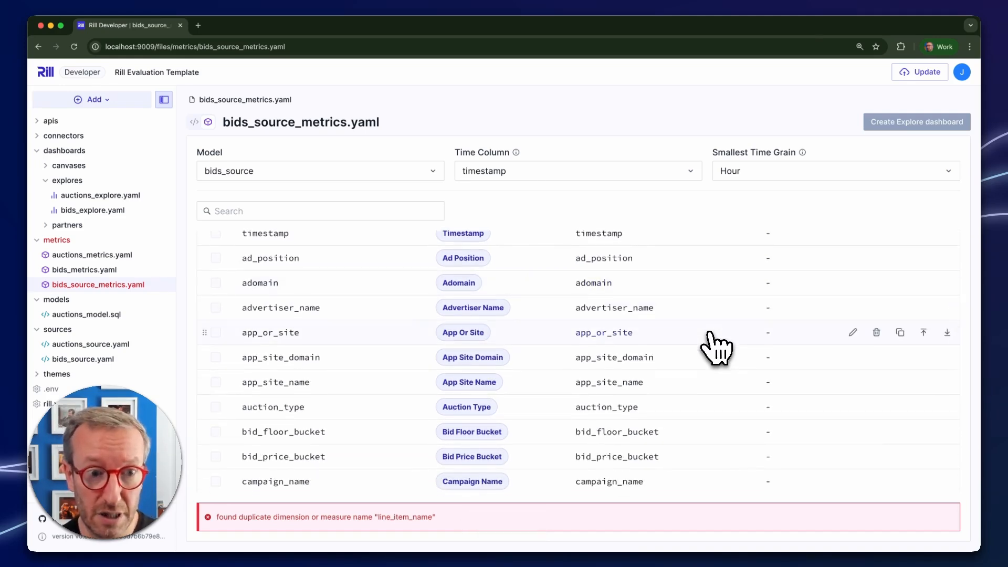
{"action": "scroll", "coordinate": [716, 347], "scroll_direction": "down", "scroll_amount": 10}
{"action": "mouse_move", "coordinate": [840, 482]}
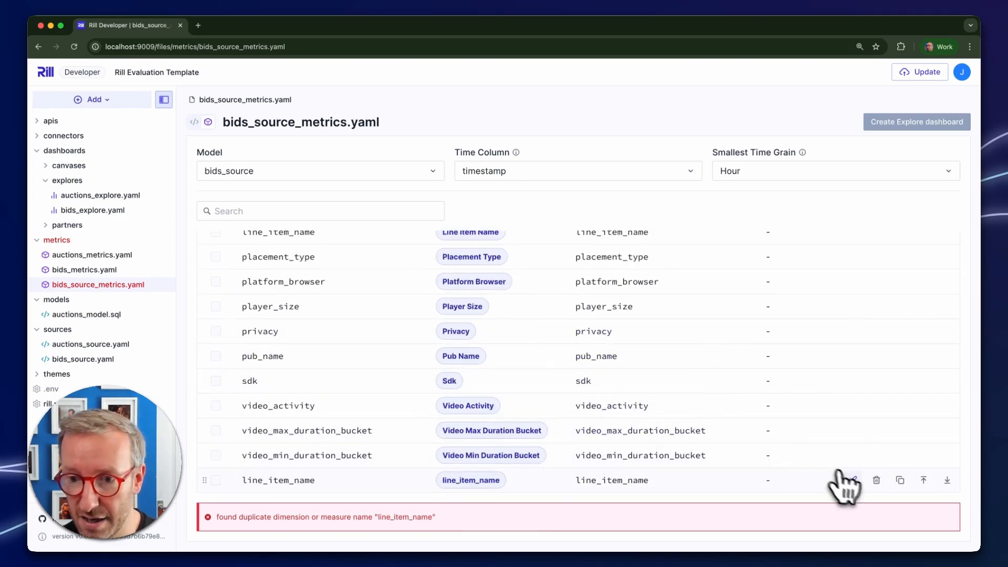
{"action": "left_click", "coordinate": [877, 482]}
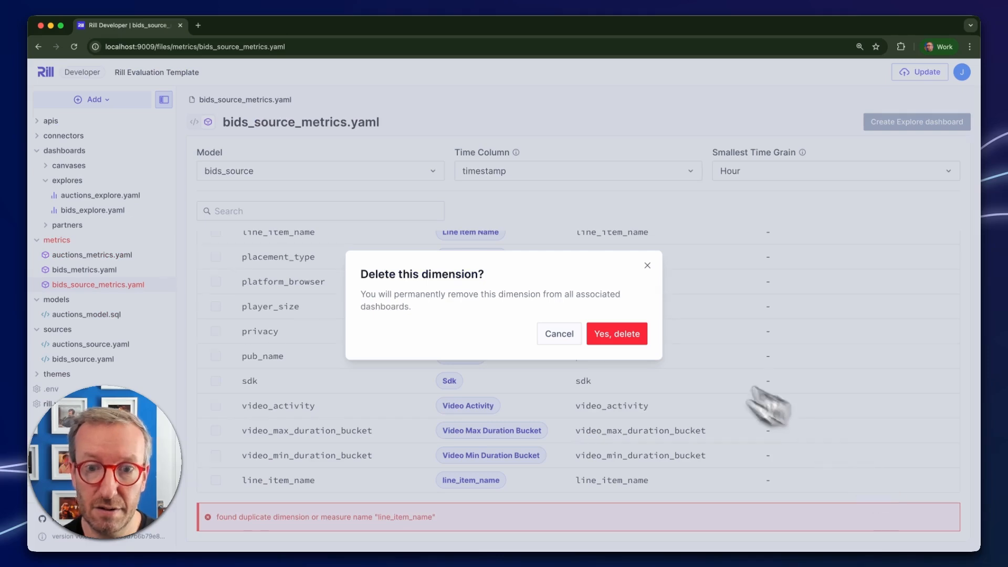
{"action": "left_click", "coordinate": [619, 335]}
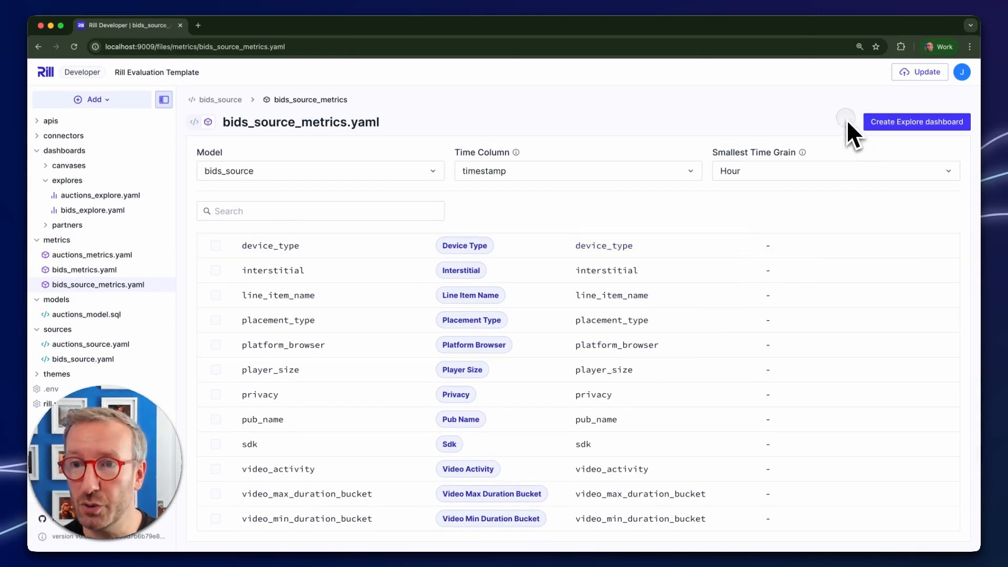
Create an Explore dashboard from the bids_source_metrics view and open its preview.
{"action": "left_click", "coordinate": [891, 126]}
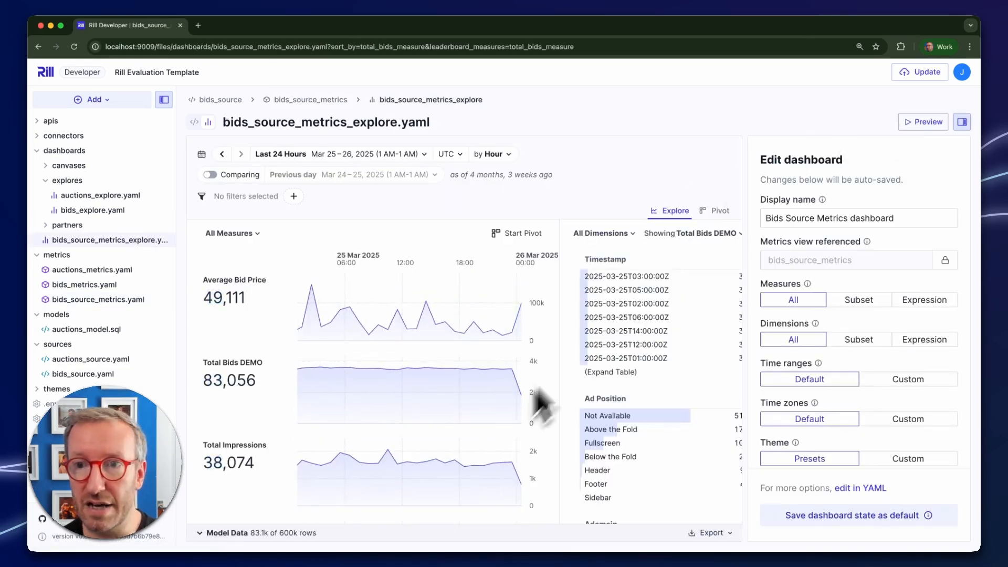
{"action": "left_click", "coordinate": [920, 122]}
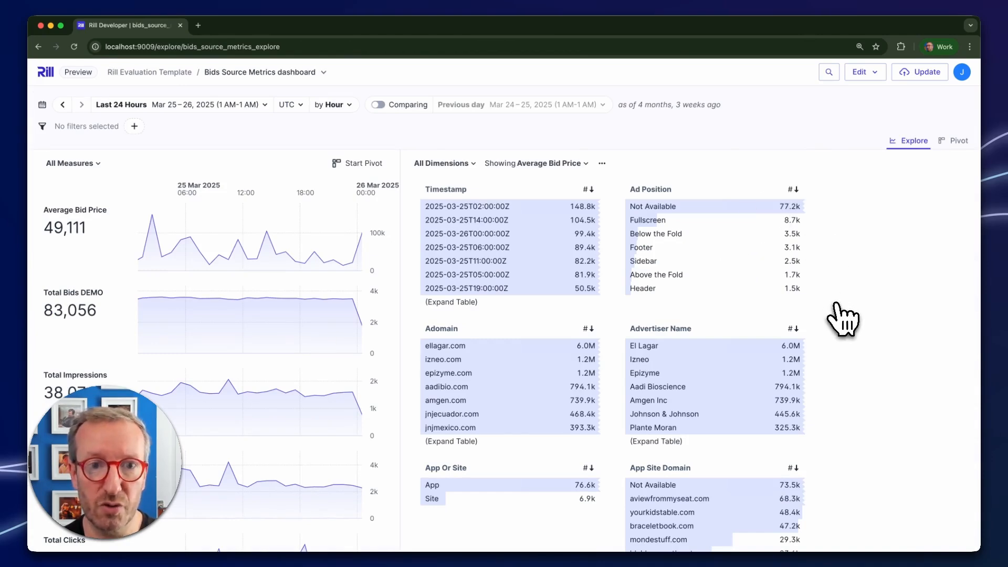
Filter the previewed dashboard to the advertiser name Epizyme.
{"action": "scroll", "coordinate": [843, 321], "scroll_direction": "down", "scroll_amount": 1}
{"action": "scroll", "coordinate": [843, 321], "scroll_direction": "down", "scroll_amount": 1}
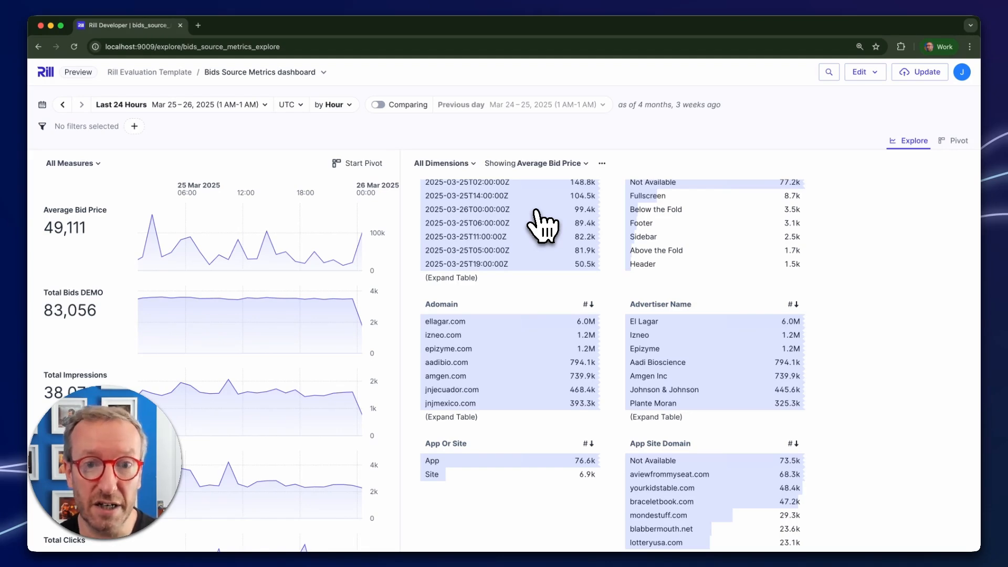
{"action": "left_click", "coordinate": [696, 350]}
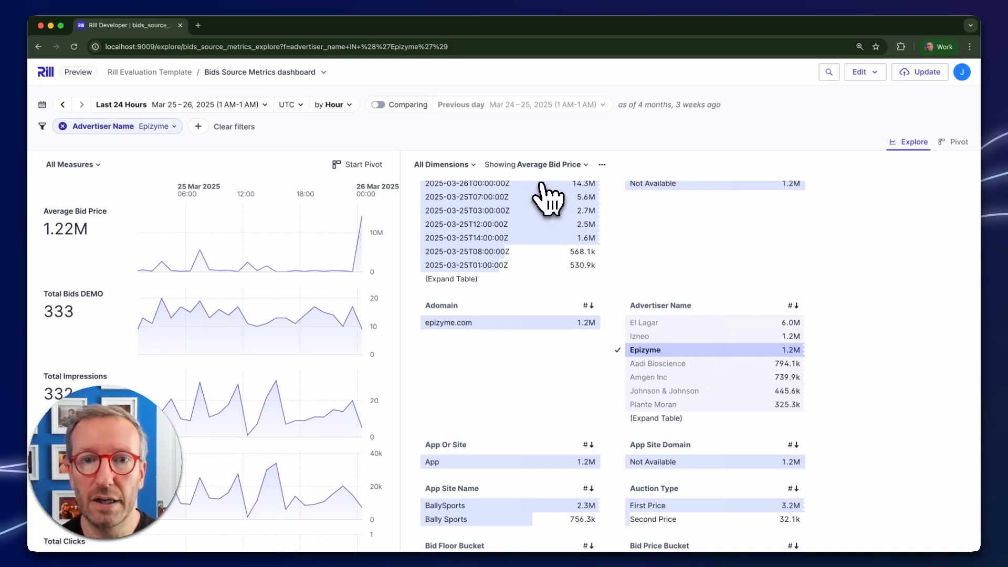
Return to editing the dashboard's metrics view and show it as YAML code.
{"action": "left_click", "coordinate": [872, 72]}
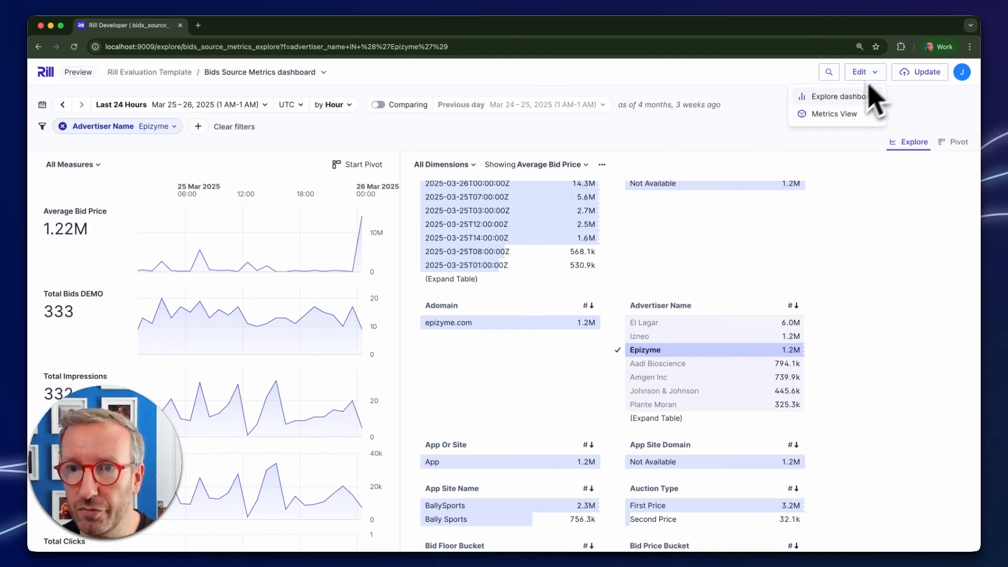
{"action": "left_click", "coordinate": [846, 116]}
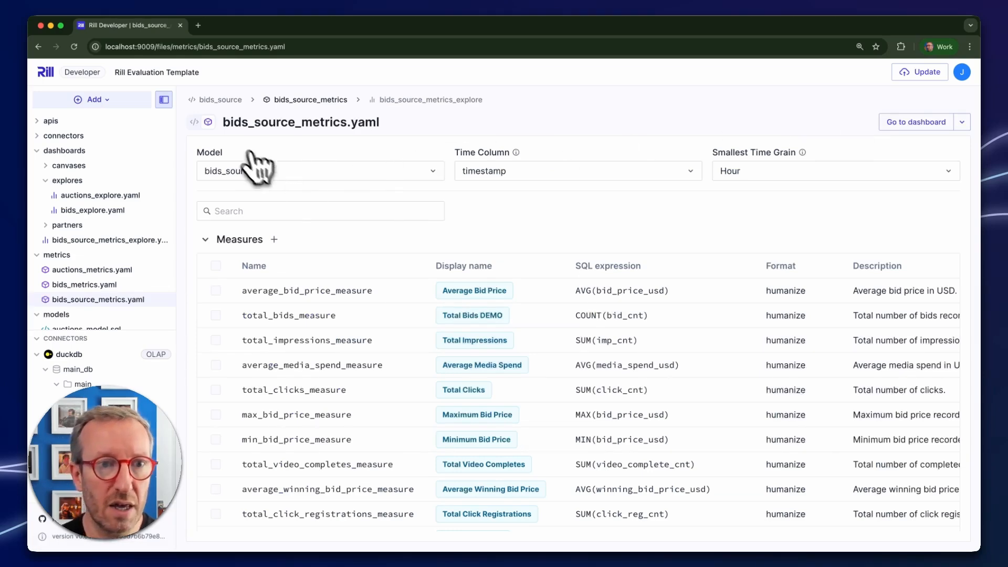
{"action": "left_click", "coordinate": [194, 122]}
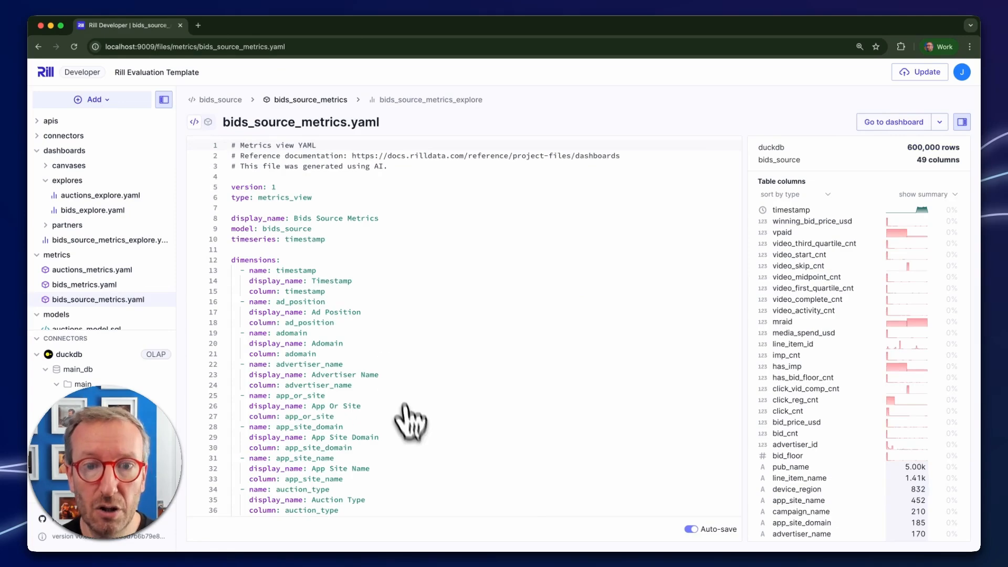
Review the dimension definitions in the YAML and expand the advertiser_name column's value breakdown in the table columns.
{"action": "scroll", "coordinate": [418, 443], "scroll_direction": "down", "scroll_amount": 1}
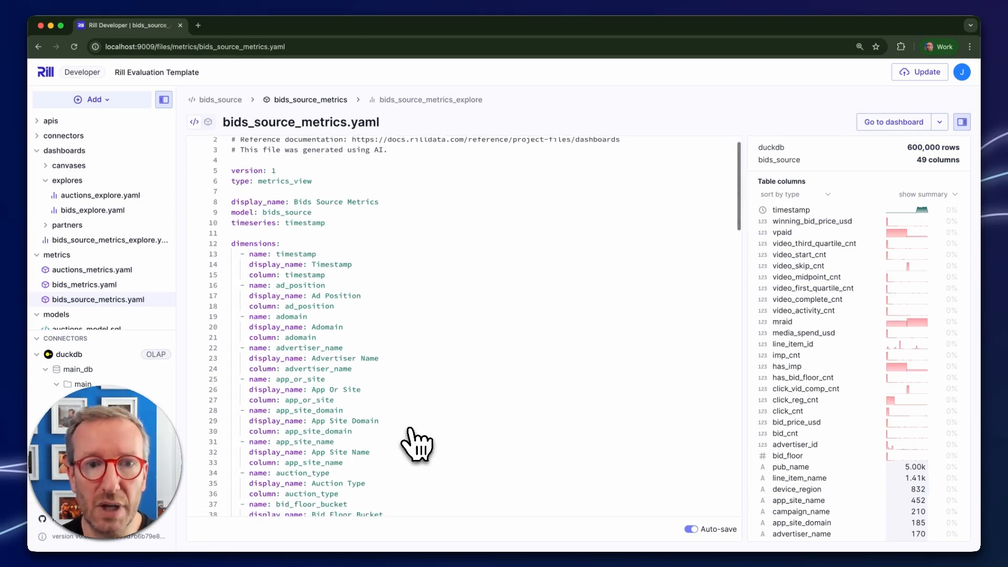
{"action": "scroll", "coordinate": [418, 444], "scroll_direction": "down", "scroll_amount": 5}
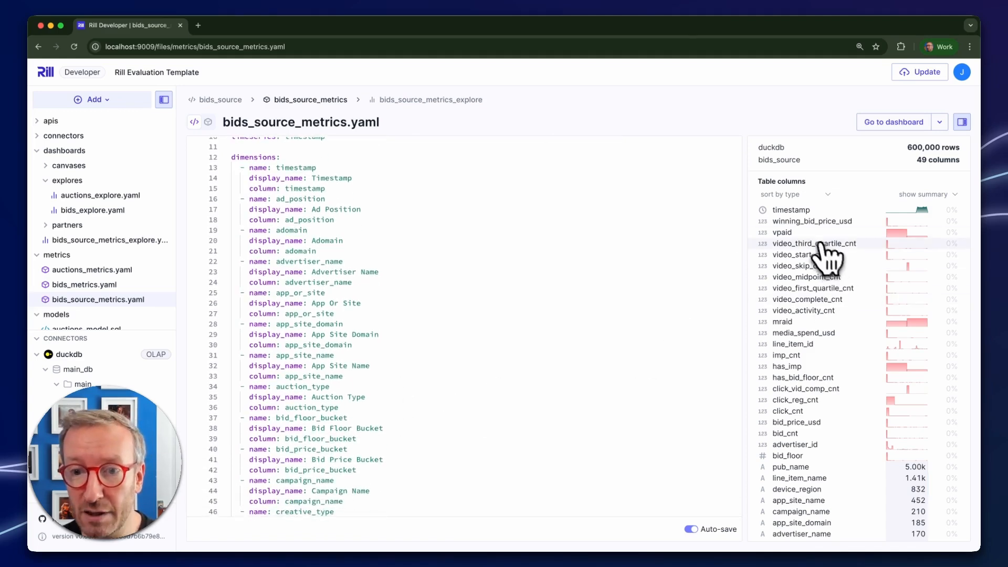
{"action": "scroll", "coordinate": [805, 355], "scroll_direction": "down", "scroll_amount": 5}
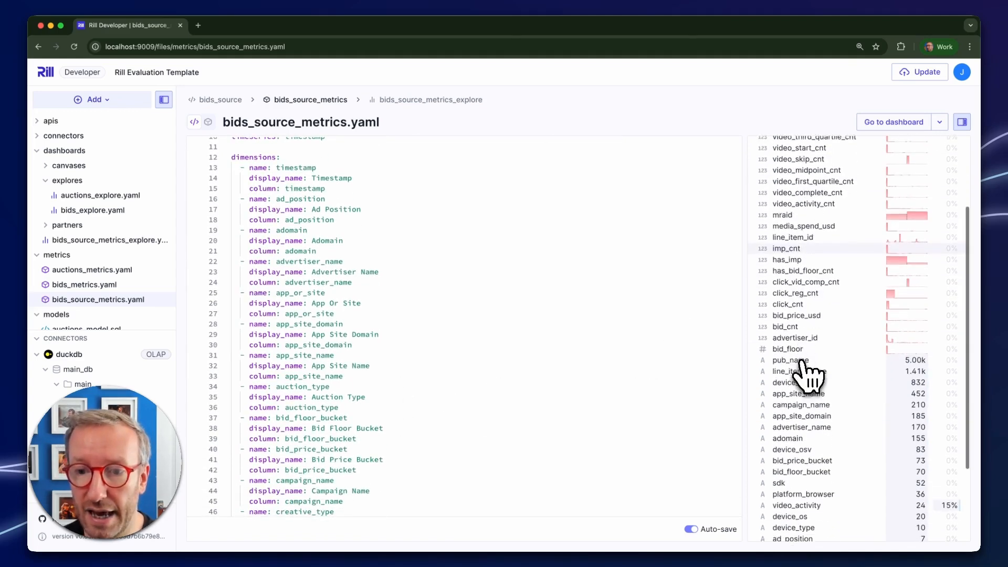
{"action": "left_click", "coordinate": [802, 426]}
{"action": "scroll", "coordinate": [805, 436], "scroll_direction": "down", "scroll_amount": 3}
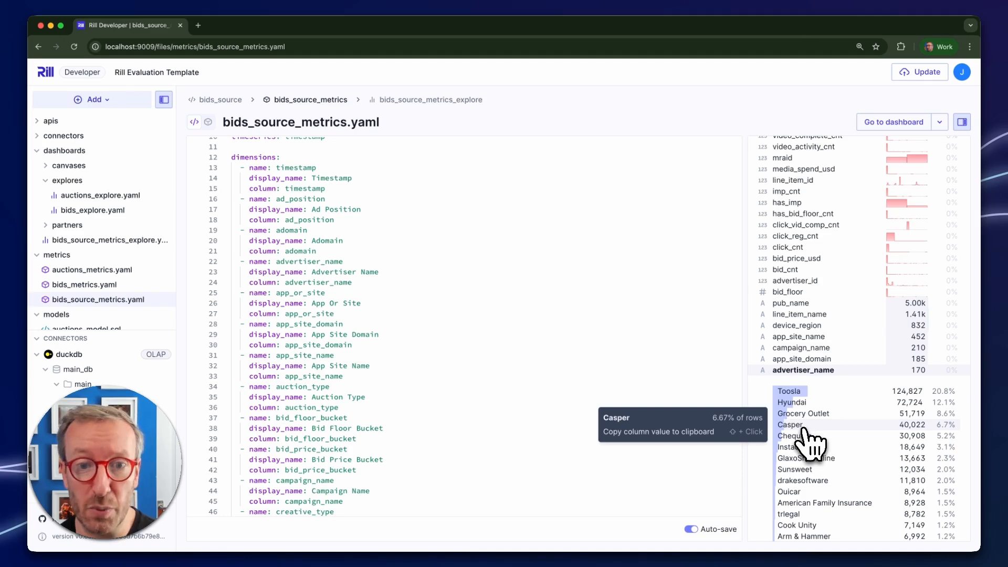
{"action": "left_click", "coordinate": [588, 428]}
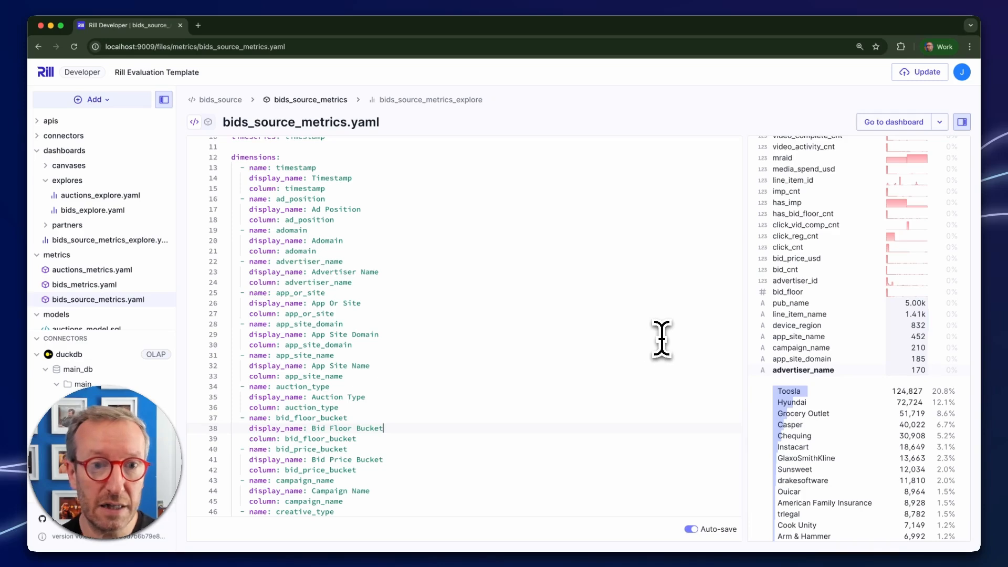
Change the ad_position dimension's display_name to "AD POSITION" in the YAML and open the linked bids_source_metrics_explore dashboard.
{"action": "scroll", "coordinate": [329, 253], "scroll_direction": "up", "scroll_amount": 5}
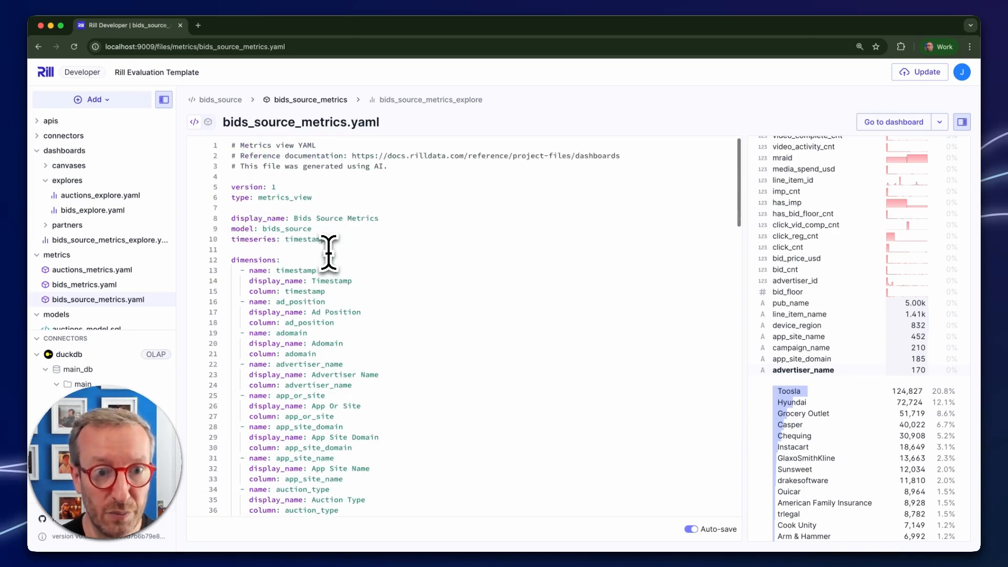
{"action": "left_click", "coordinate": [365, 312]}
{"action": "key", "text": "shift+alt+Left"}
{"action": "key", "text": "shift+alt+Left"}
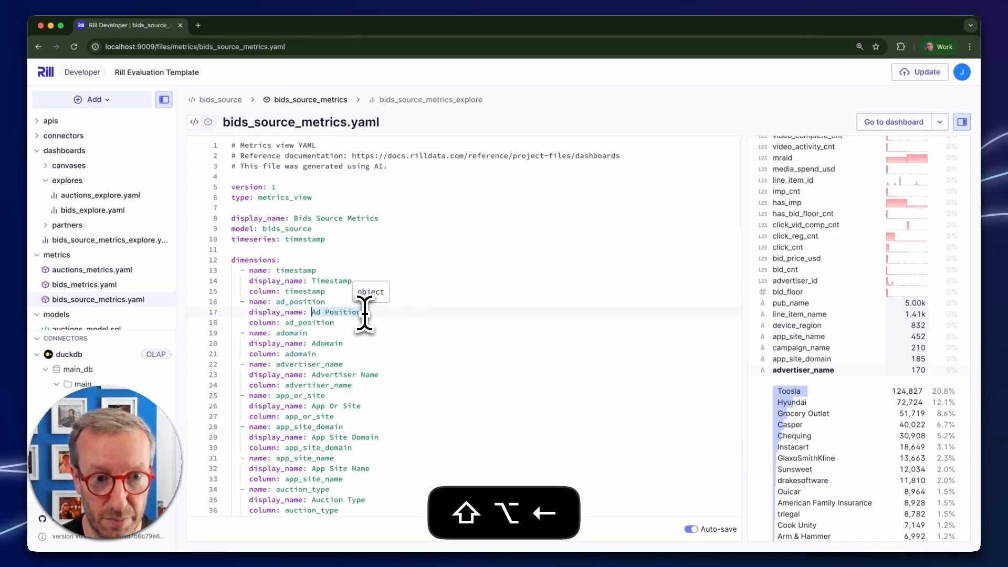
{"action": "type", "text": "AD POSITION"}
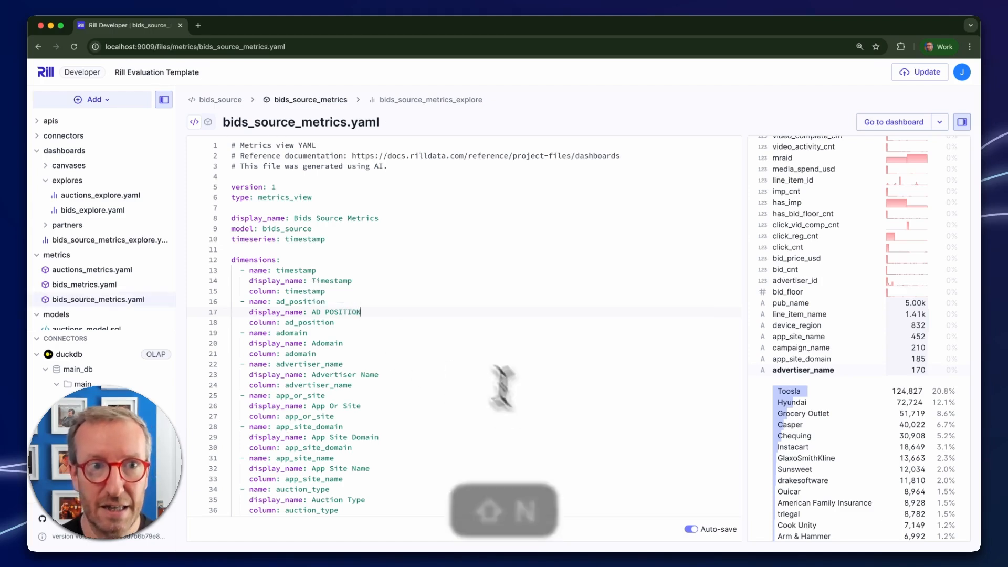
{"action": "left_click", "coordinate": [940, 122]}
{"action": "left_click", "coordinate": [884, 146]}
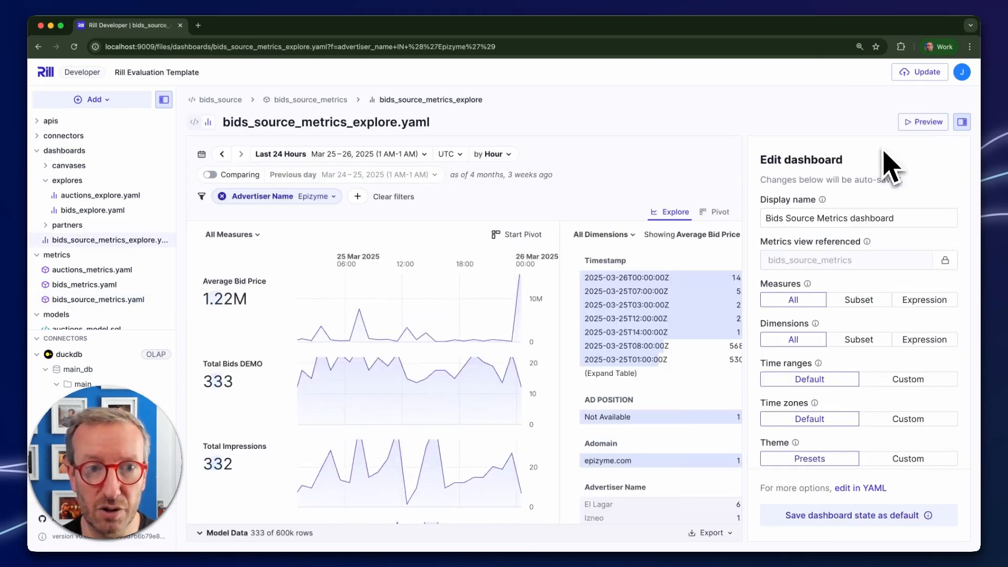